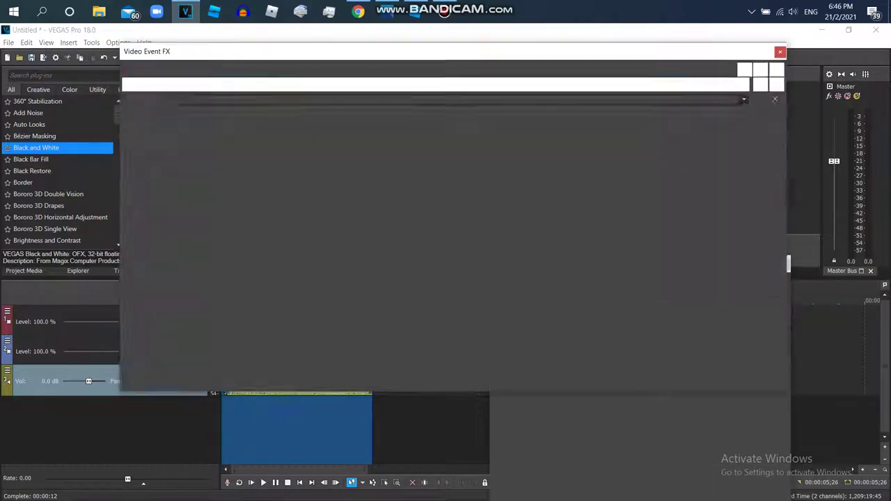
Review the Black and White, TV Simulator and Light Rays settings on the Robot Logo video clip, and play the timeline.
key(Escape)
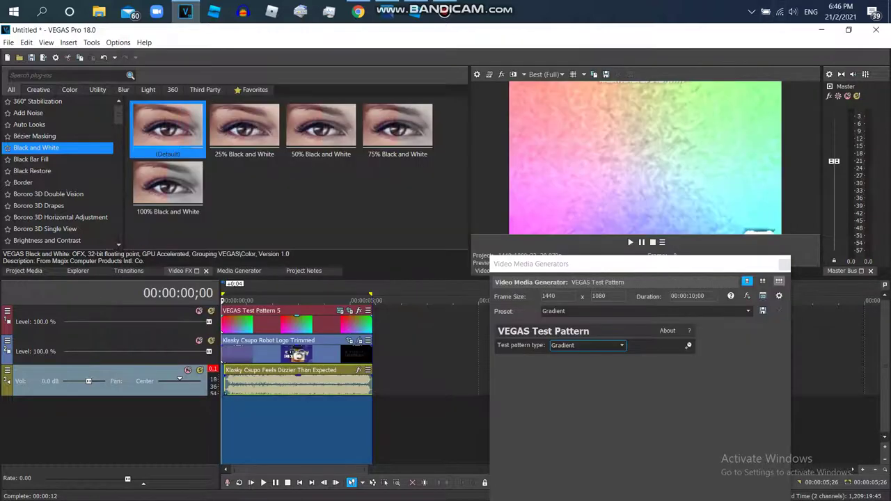
key(Escape)
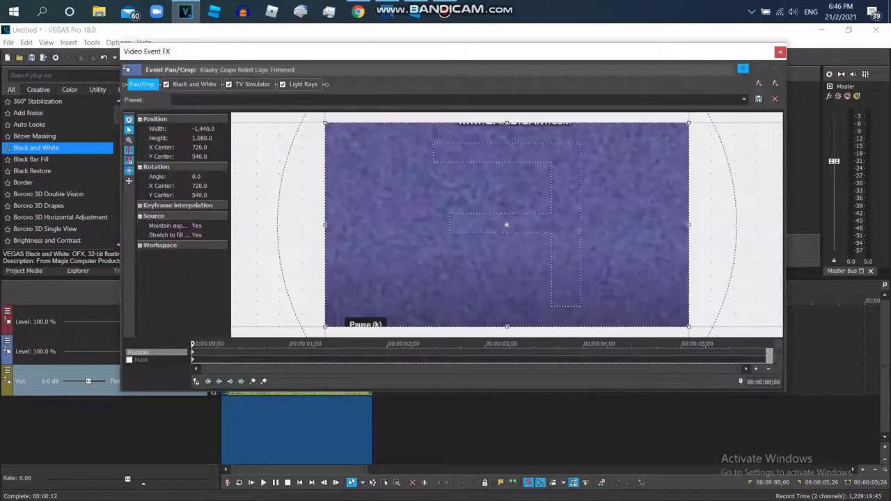
click(194, 84)
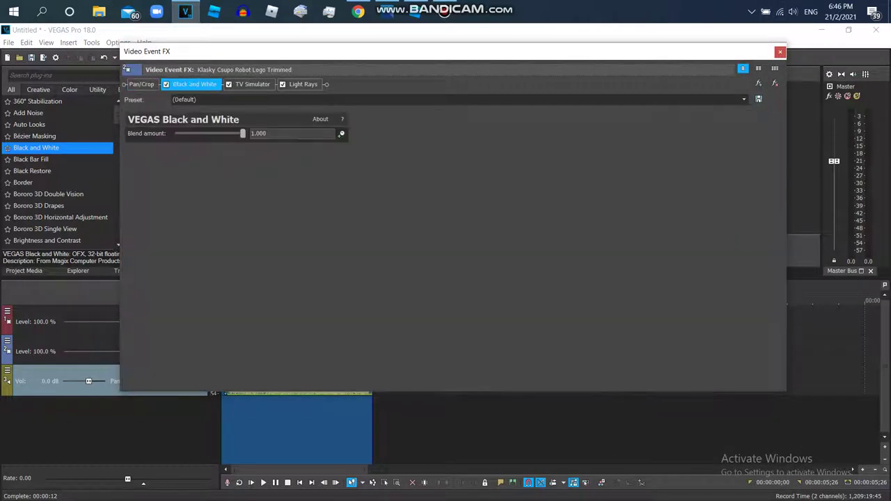
click(252, 84)
click(303, 83)
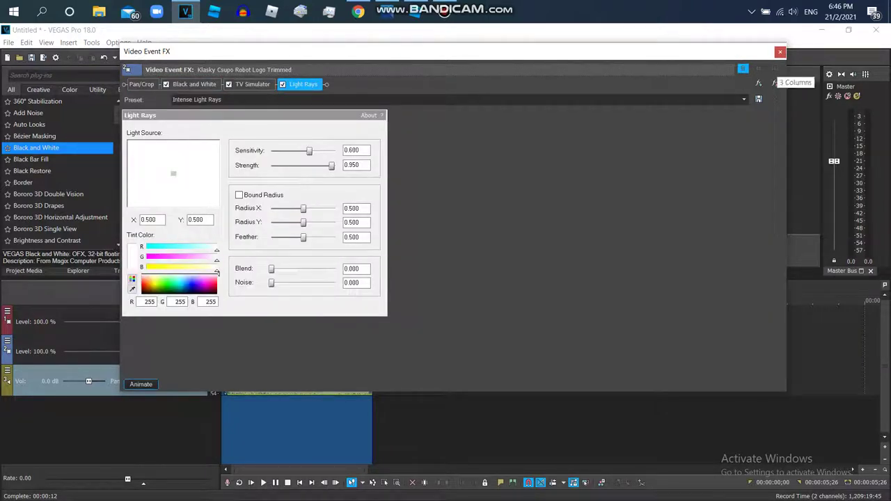
click(780, 52)
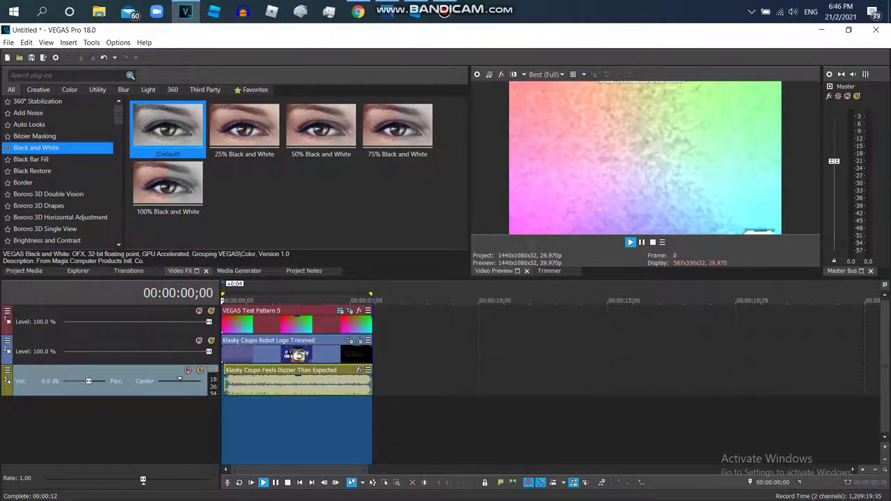
key(space)
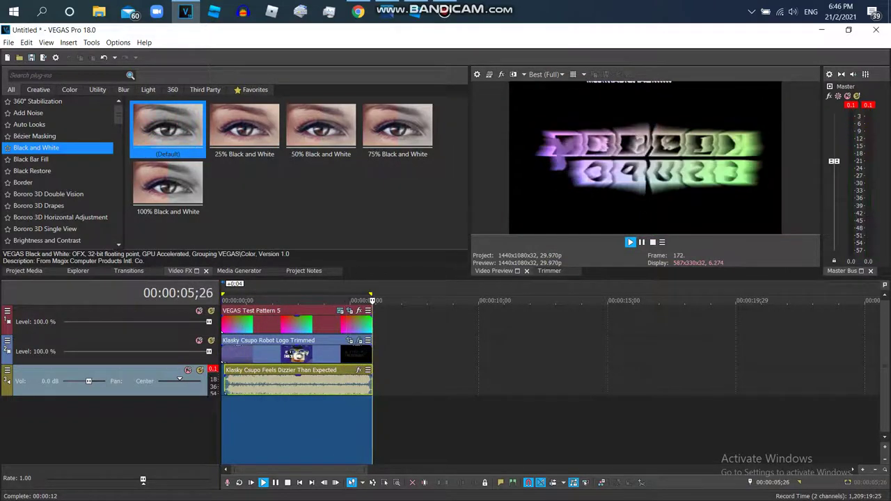
Place a second Klasky Csupo Robot Logo Trimmed clip after the existing clips and add ExpressFX Reverb and Chorus to its audio.
click(24, 270)
drag(229, 104, 473, 348)
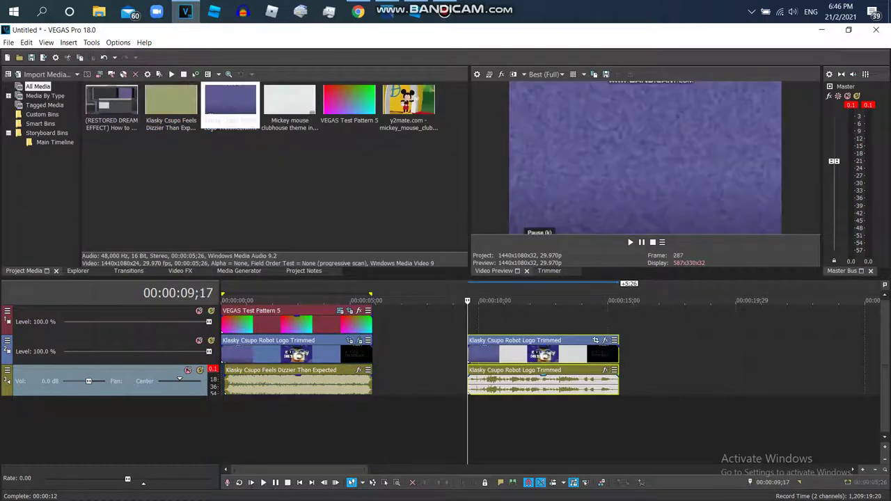
right_click(494, 352)
click(482, 351)
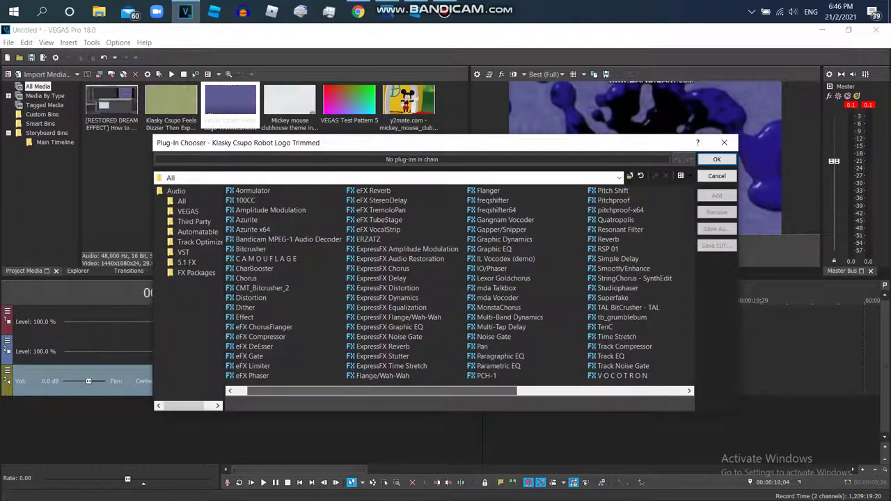
double_click(382, 346)
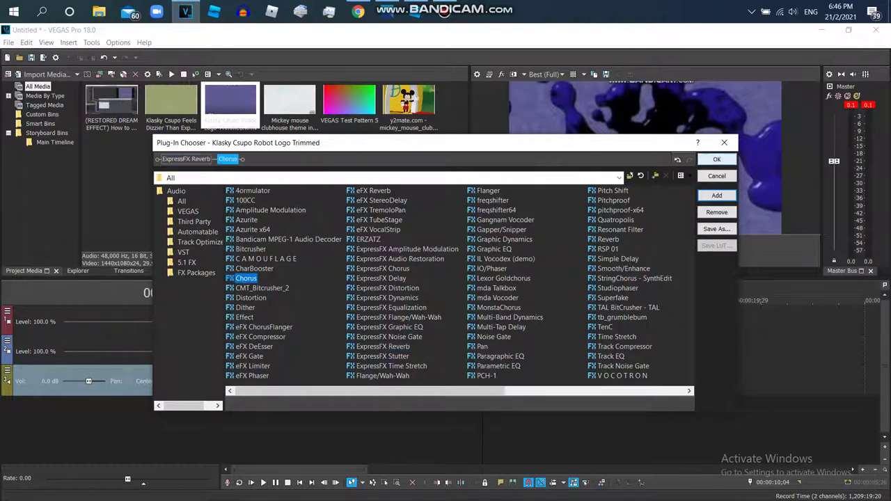
click(716, 159)
Apply the Crazy Diamond preset to the Chorus effect.
click(407, 215)
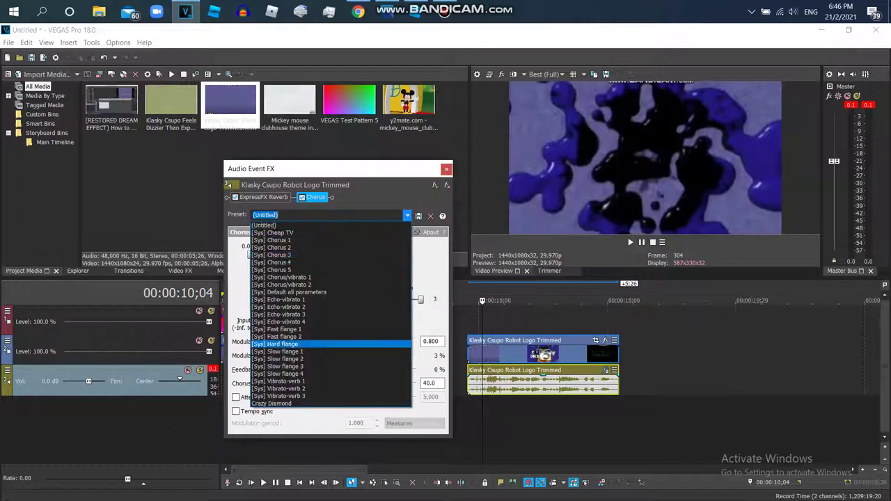
key(Down)
key(Down)
key(Down)
key(Down)
key(Down)
key(Down)
key(Down)
key(Down)
key(Down)
key(Return)
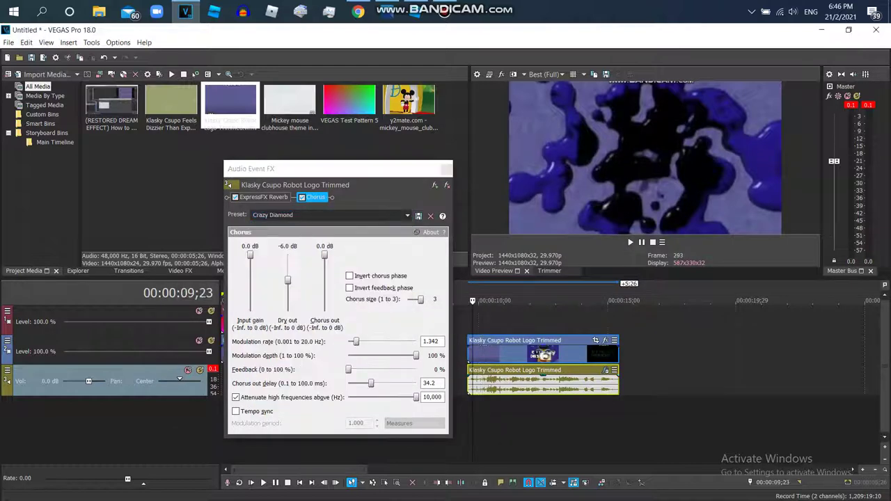
drag(142, 479, 142, 480)
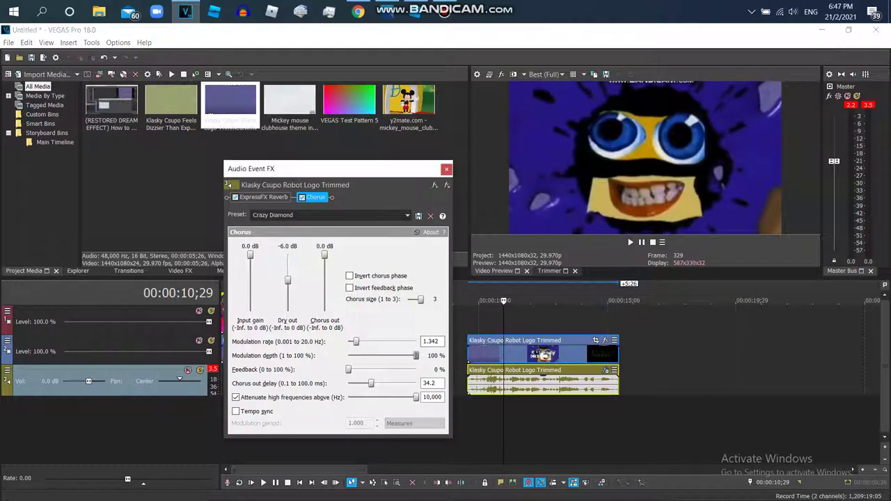
Set the Chorus modulation rate to 0.600 Hz while playing the second Robot Logo clip.
click(631, 242)
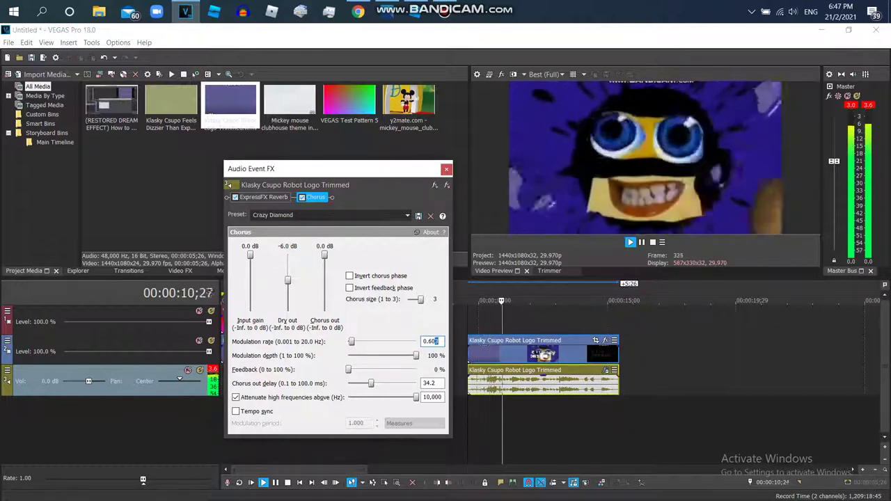
click(429, 382)
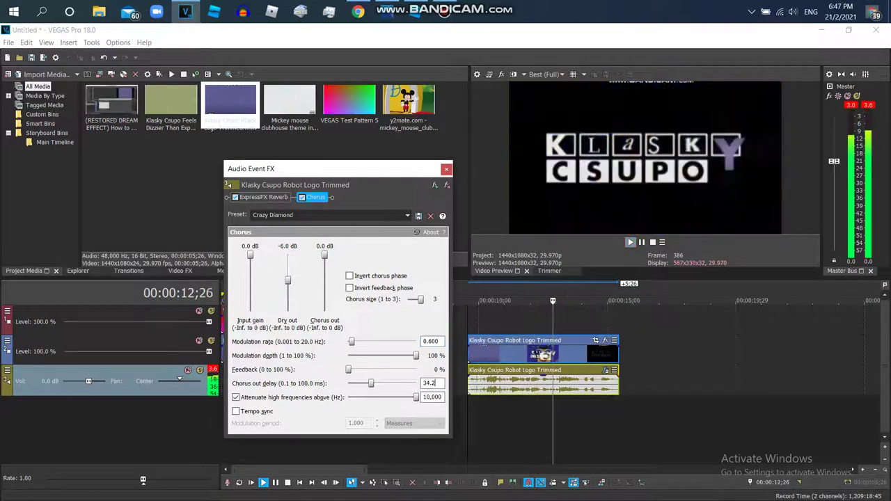
click(143, 480)
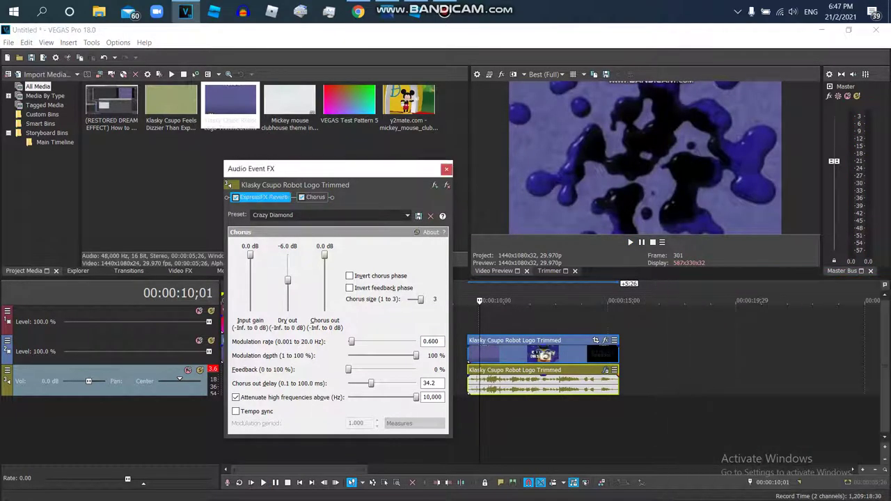
Apply the [Sys] Small night club preset to the ExpressFX Reverb effect.
click(264, 197)
click(373, 215)
key(Down)
key(Down)
key(Down)
key(Down)
key(Down)
key(Down)
key(Return)
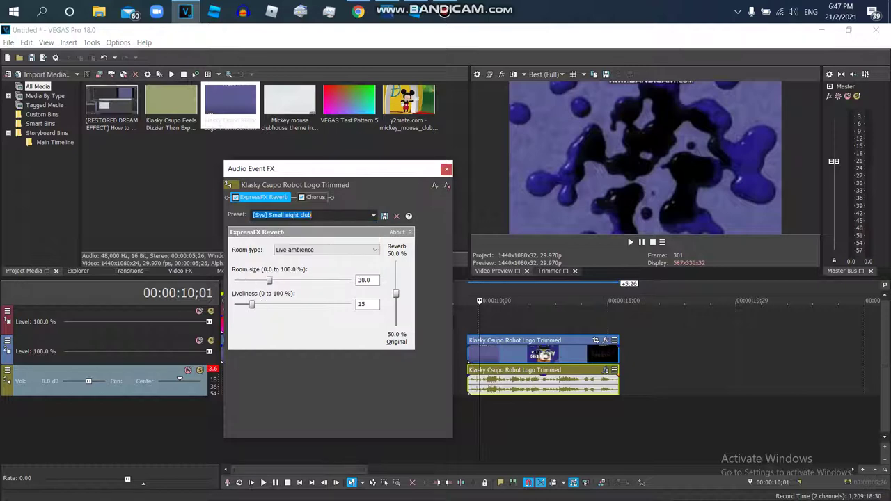
Move the playhead back toward the start of the second Robot Logo clip and play it with the reverb preset.
key(Left)
key(Left)
key(Left)
key(Left)
key(Left)
key(Left)
key(Left)
key(Left)
key(Left)
key(space)
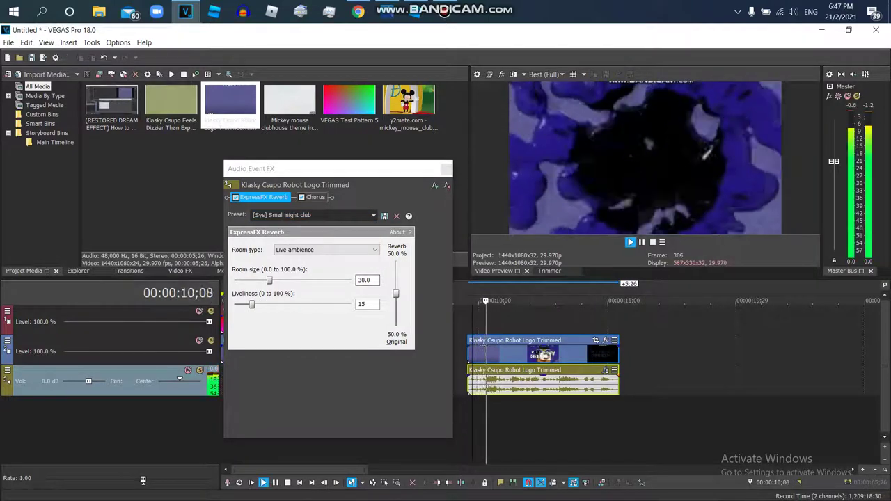
Set the ExpressFX Reverb room size to 0.0 %, liveliness to 100 % and reverb level to 100 %, replaying the clip.
drag(269, 280, 395, 260)
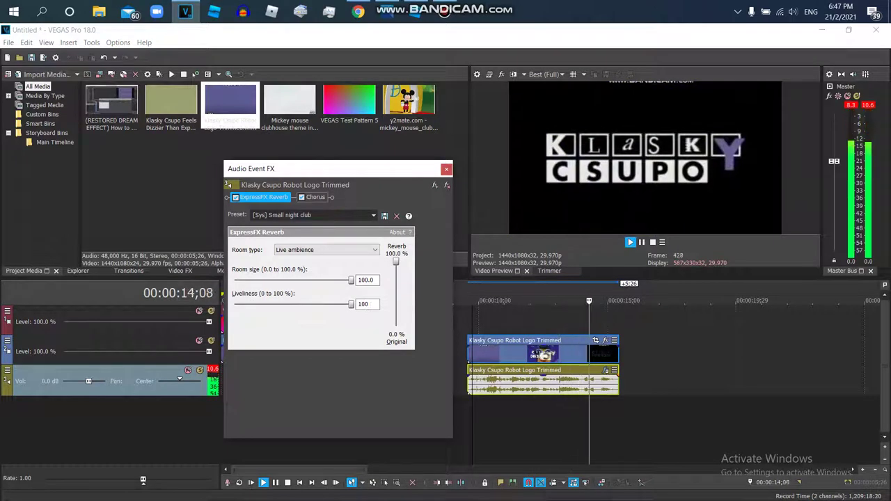
drag(331, 280, 235, 280)
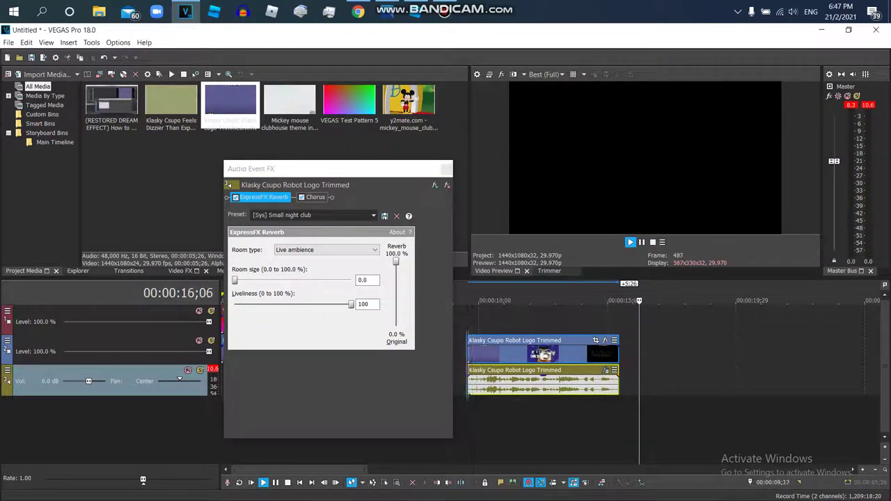
key(space)
key(space)
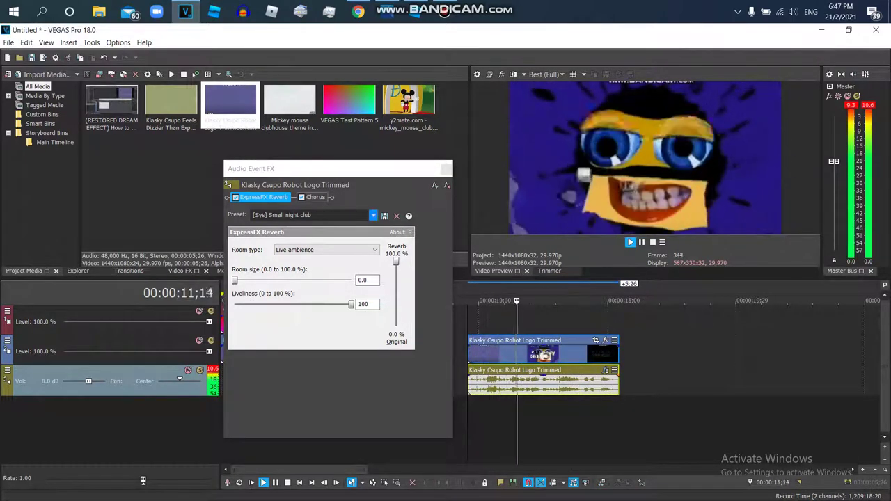
Try Chorus modulation rates of 0.800 and 1.658 Hz with the chorus out delay at 0.1 ms.
click(316, 197)
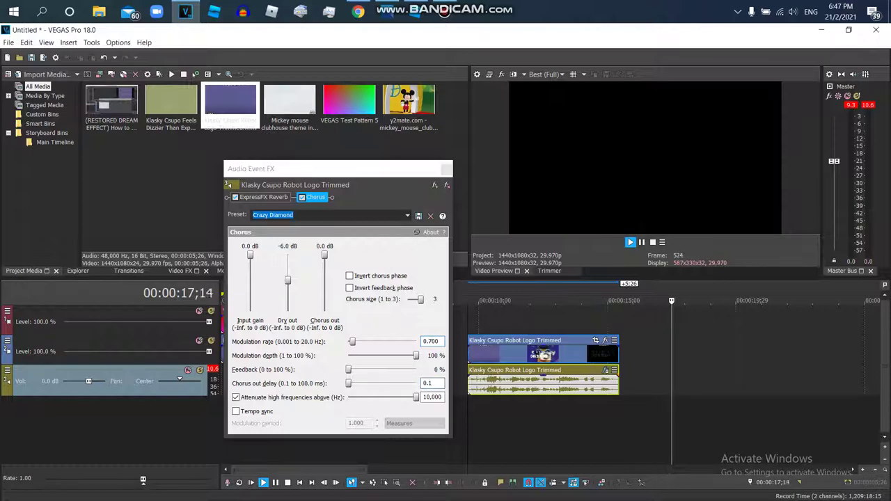
double_click(431, 342)
text(0.8)
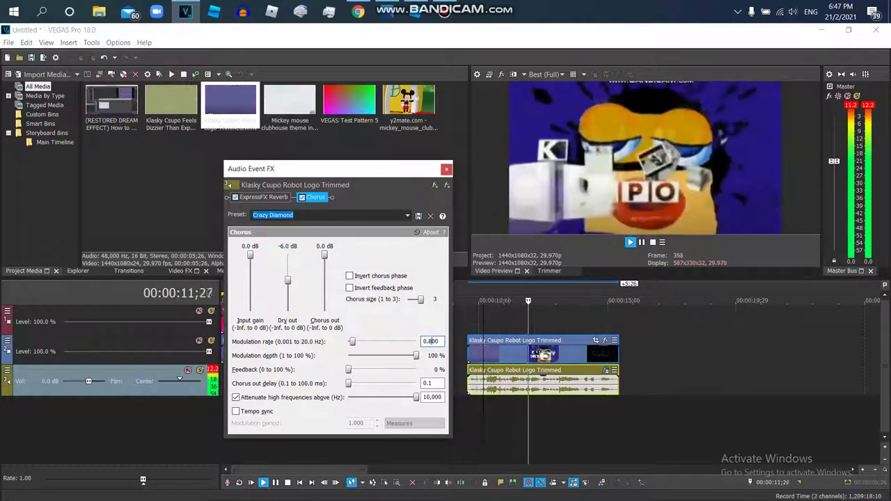
click(430, 382)
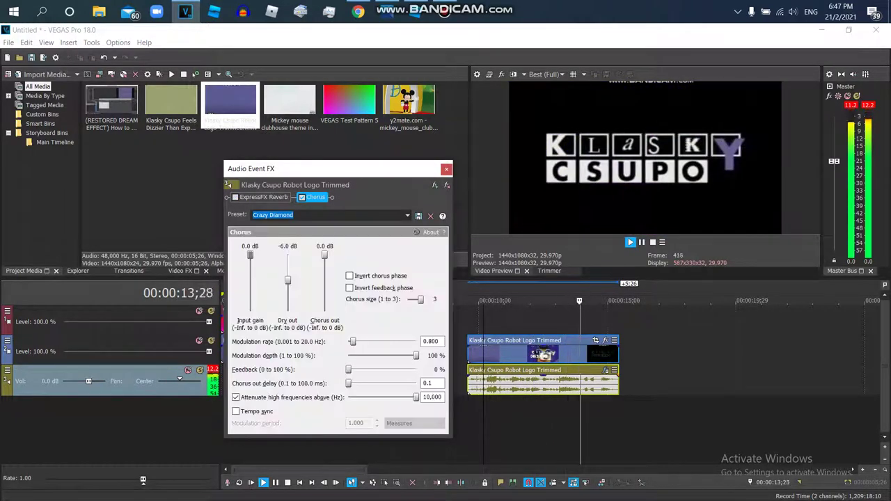
drag(353, 341, 358, 341)
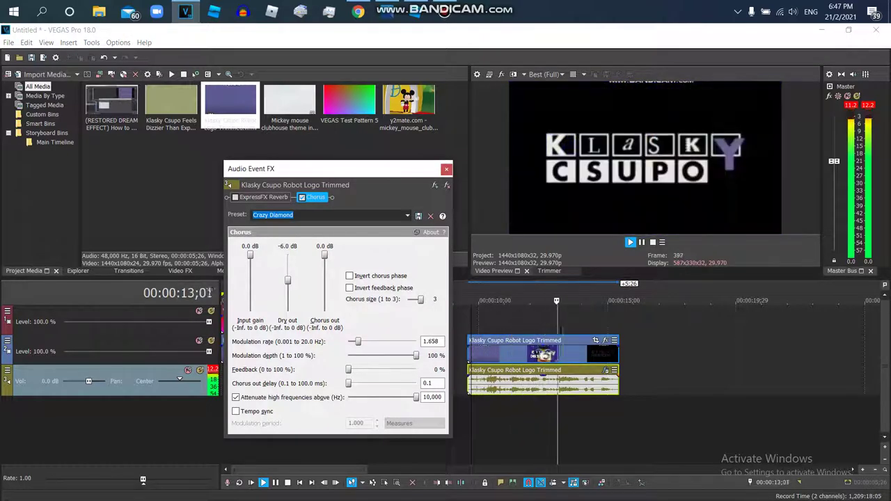
Reload the Crazy Diamond preset in Chorus and set its modulation rate to 0.750 Hz.
click(407, 215)
click(327, 401)
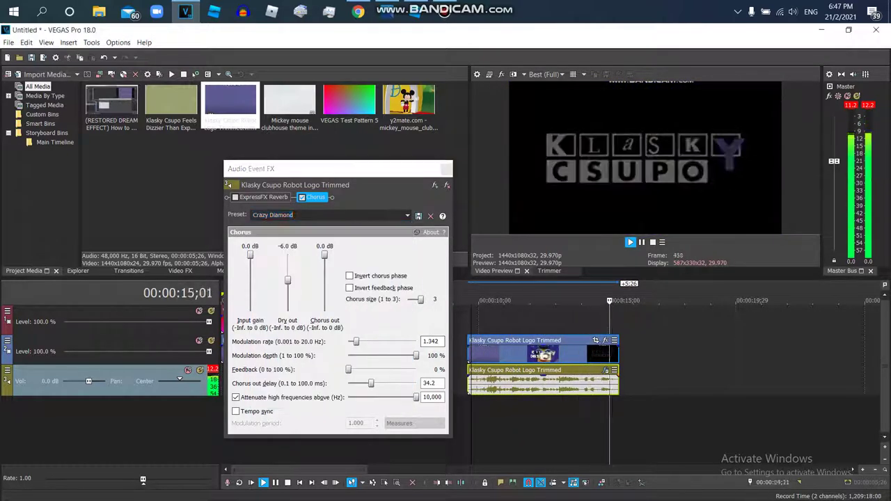
drag(356, 341, 352, 341)
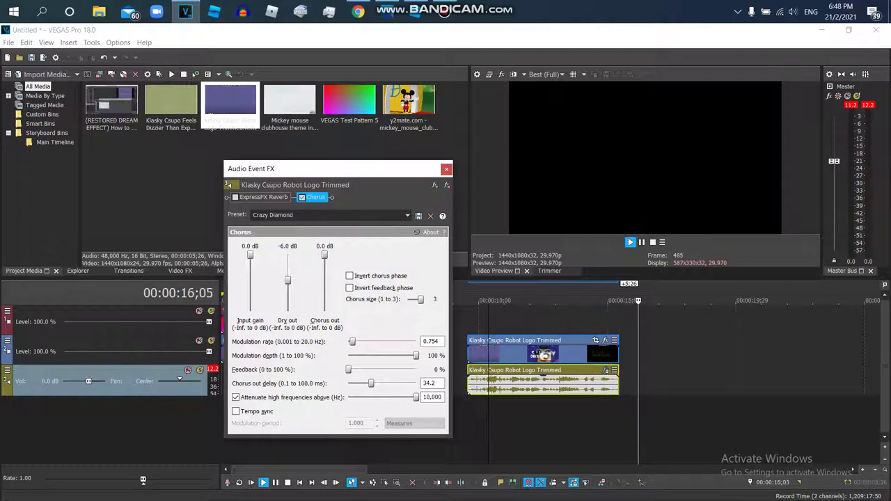
click(433, 341)
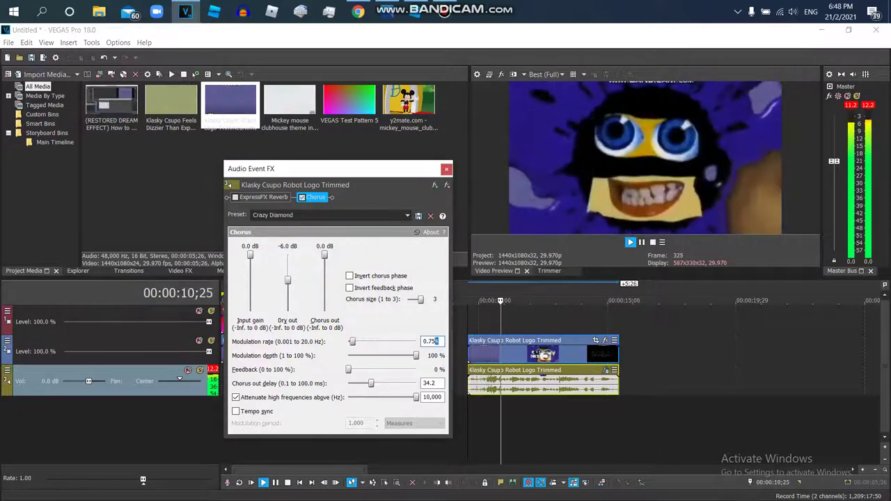
key(Tab)
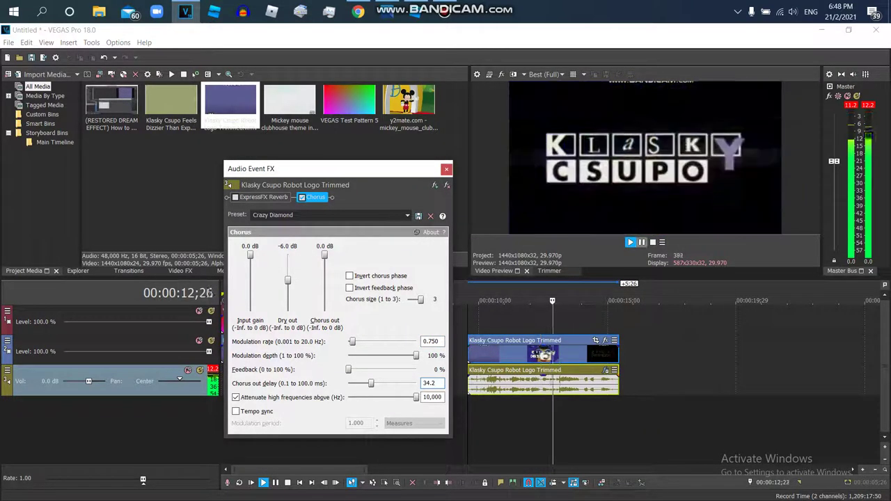
Set the Chorus out delay to 0.1 ms and replay the second Robot Logo clip.
click(641, 242)
key(Home)
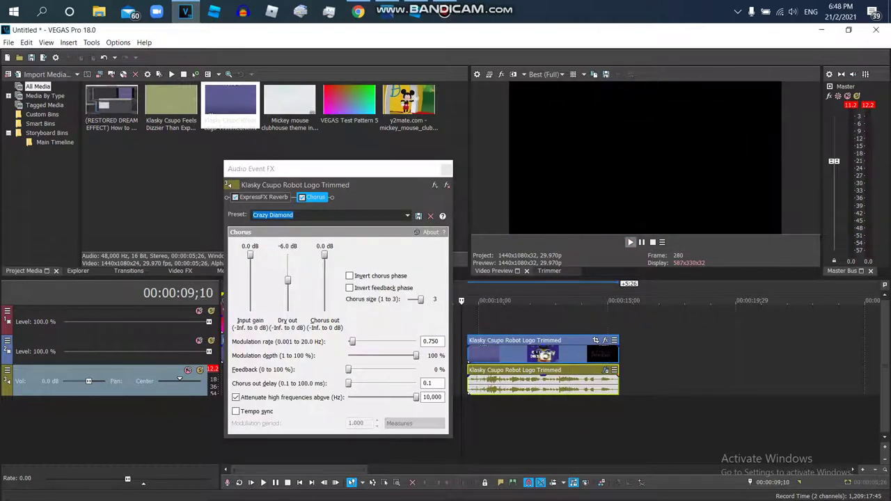
key(space)
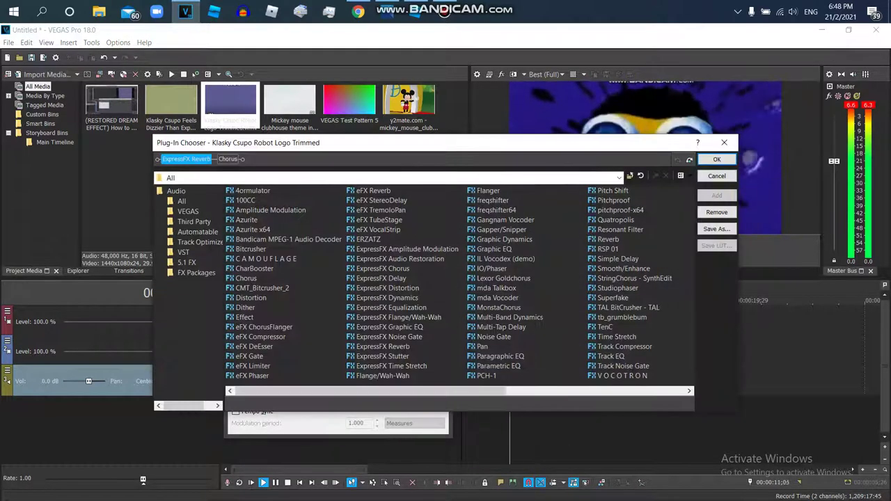
click(716, 228)
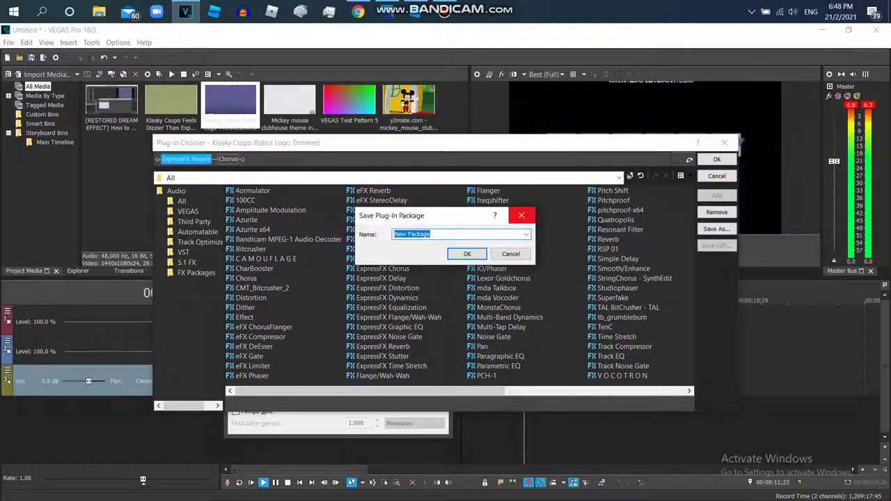
key(Escape)
key(Return)
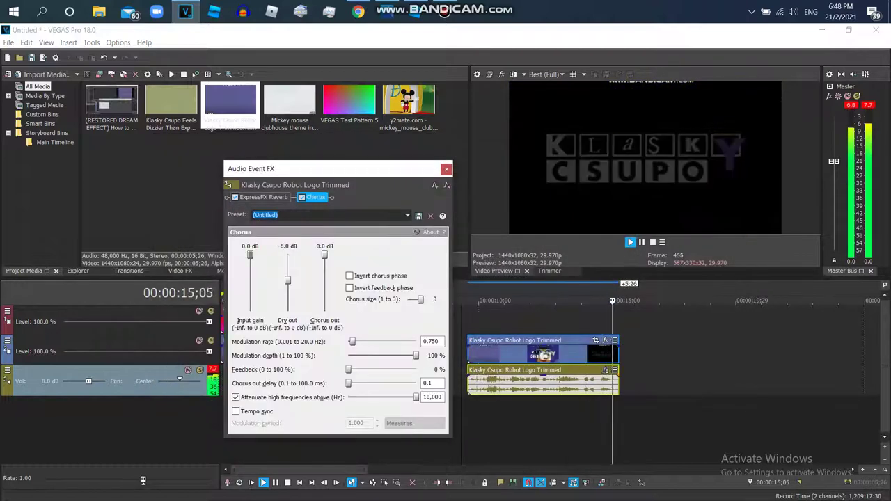
Replace the Chorus settings with the Crazy Diamond preset.
key(alt+Down)
key(Down)
key(Down)
key(Down)
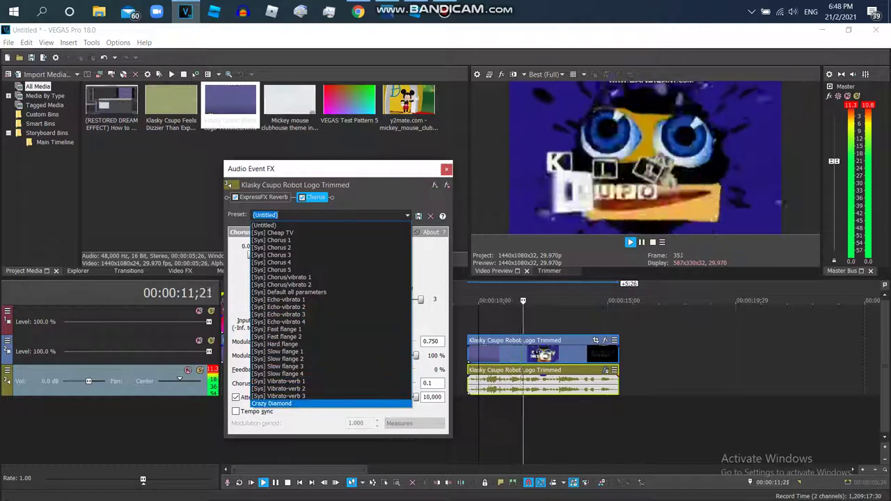
key(Return)
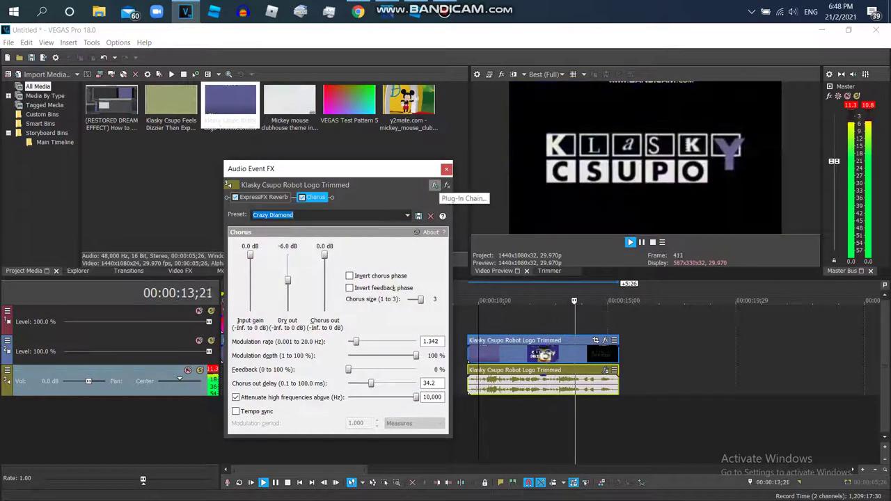
Save the ExpressFX Reverb and Chorus chain as a plug-in package named DHQ Effect and close the audio effect settings.
click(447, 185)
key(alt+s)
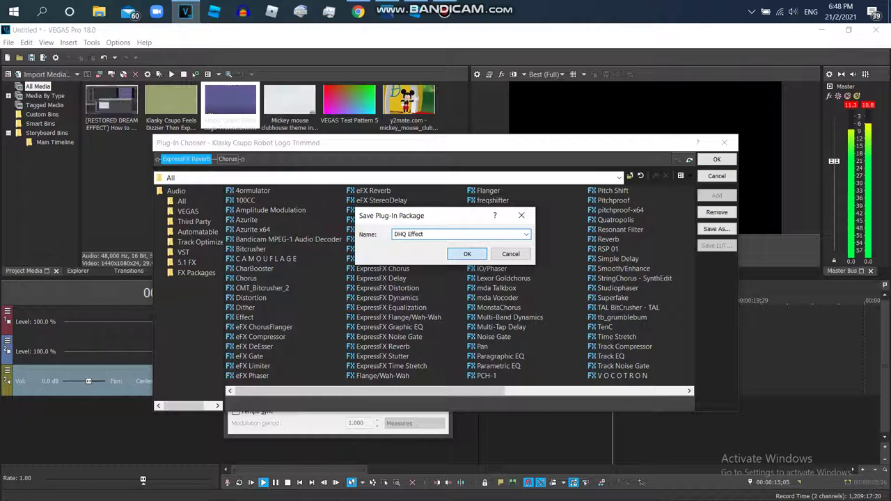
key(Return)
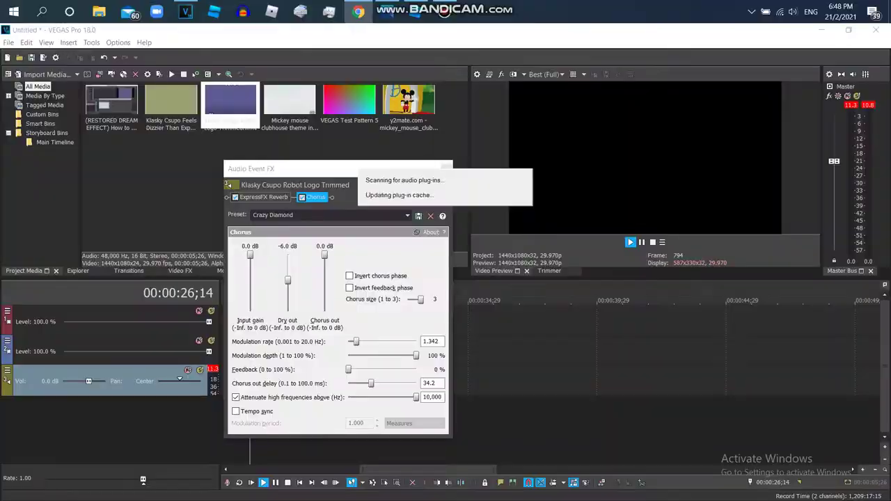
key(Escape)
Set the second Robot Logo clip's audio to the élastique stretch method with Pro attributes and a pitch change of -4.
scroll(557, 362, left, 5)
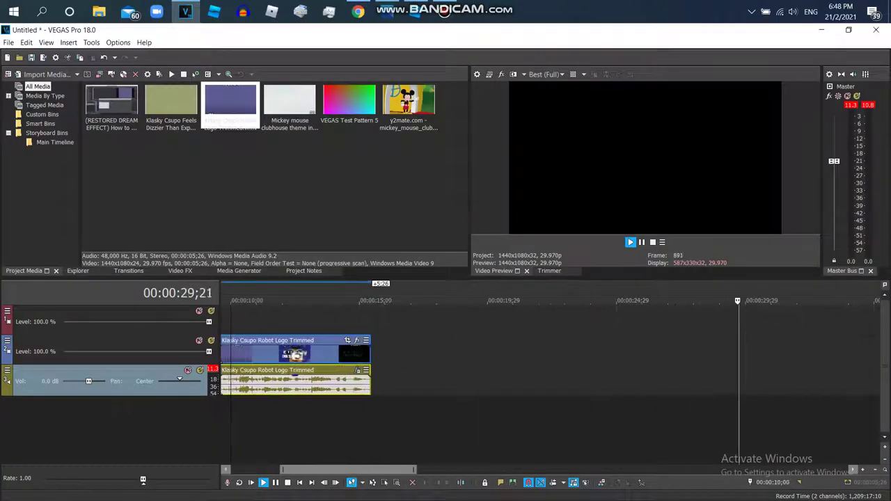
right_click(348, 381)
click(369, 492)
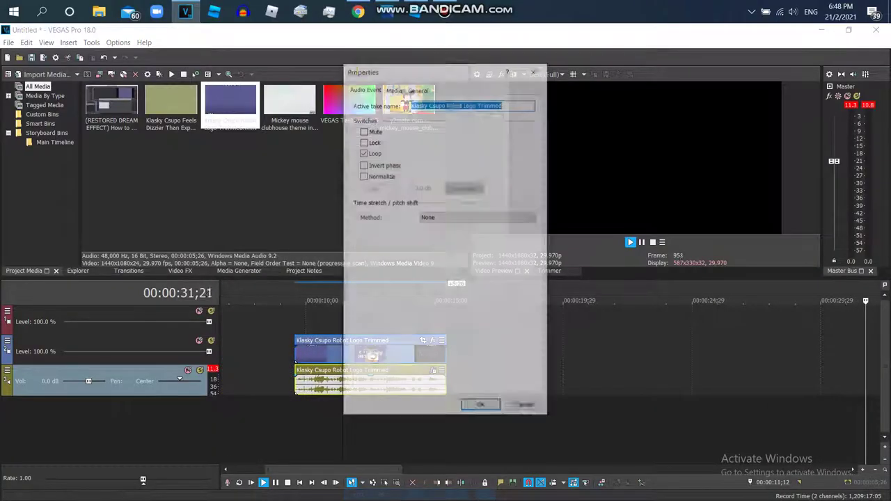
click(478, 217)
click(432, 234)
click(478, 233)
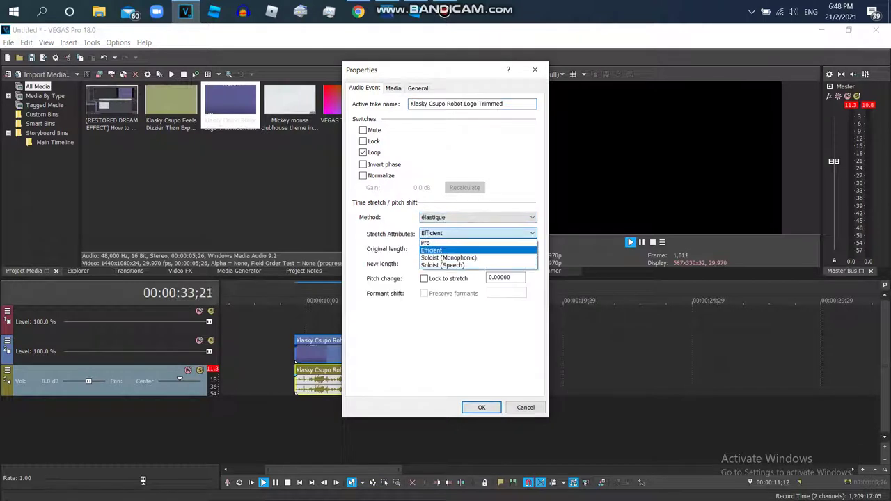
click(432, 250)
click(478, 233)
click(432, 242)
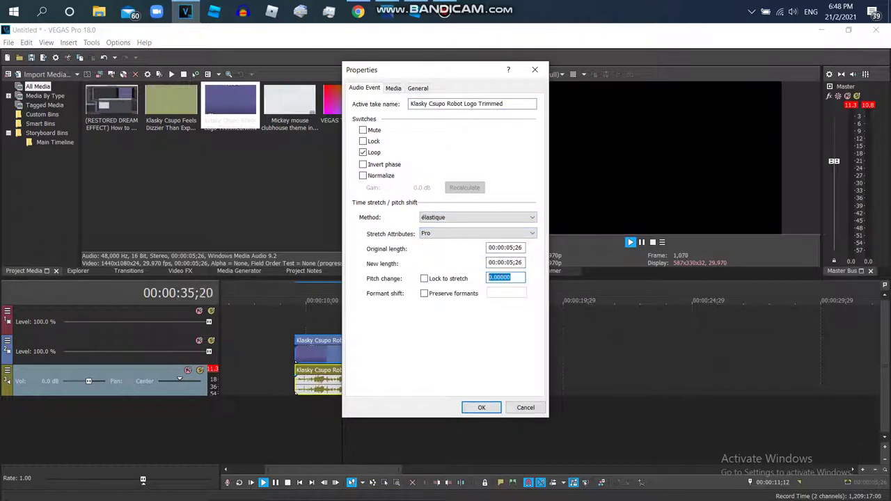
text(-4)
key(Return)
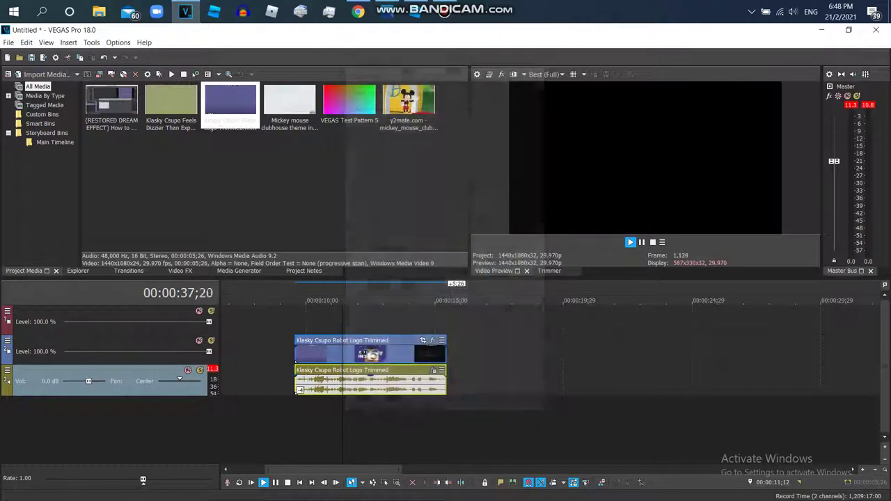
Duplicate the audio track and keep only one Klasky Csupo Feels Dizzier Than Expected clip, placed on the upper of the two audio tracks.
right_click(427, 397)
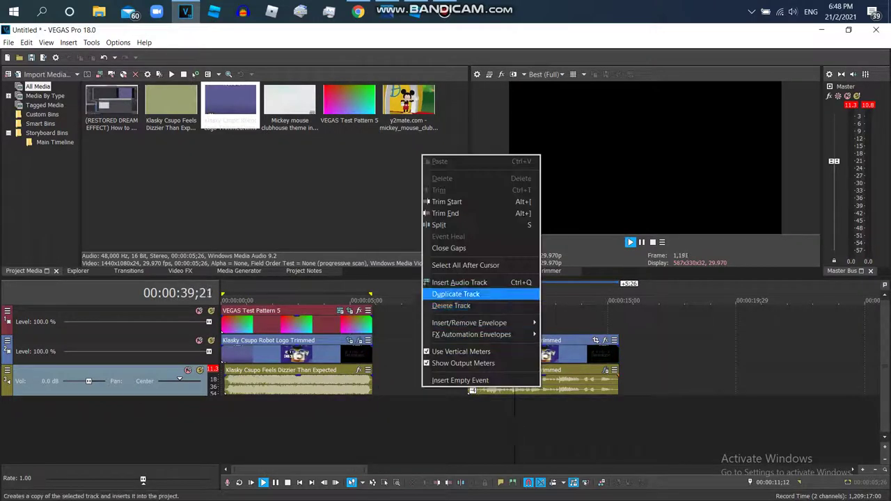
click(452, 328)
right_click(311, 402)
click(330, 239)
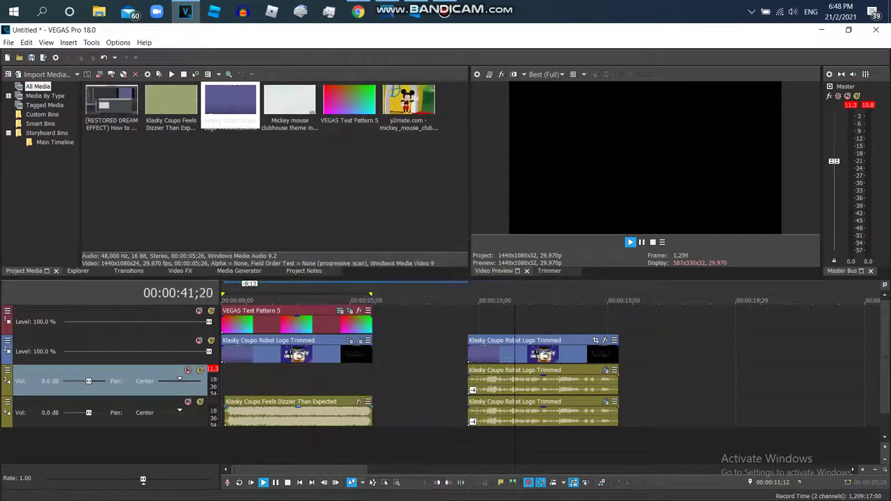
drag(299, 411, 299, 380)
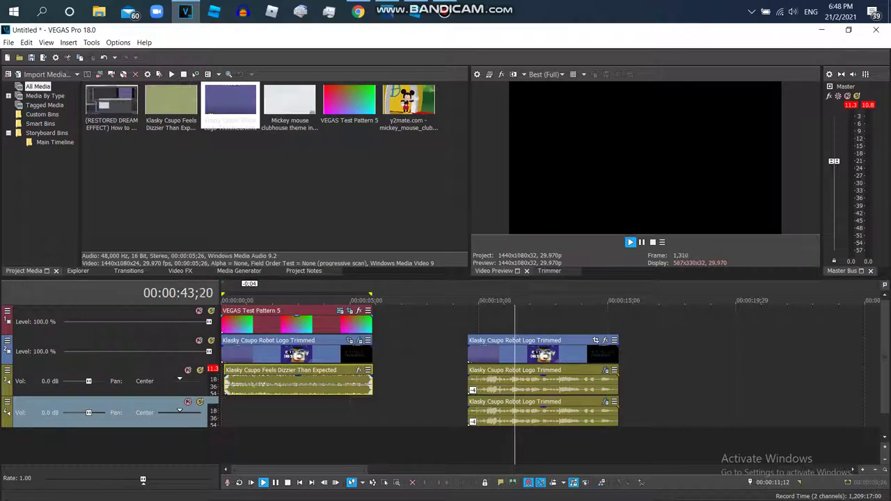
Set the pitch change of the duplicated Robot Logo audio on the second audio track to -9.
key(ctrl+a)
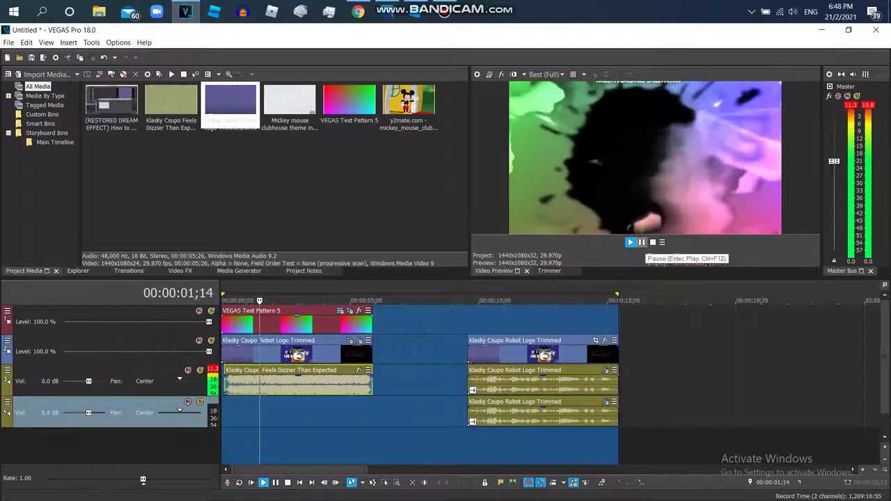
key(Escape)
right_click(523, 412)
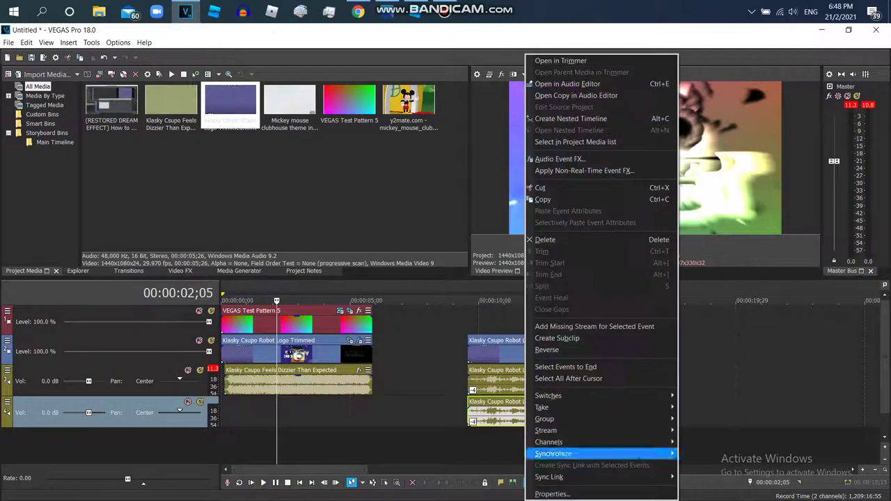
click(557, 489)
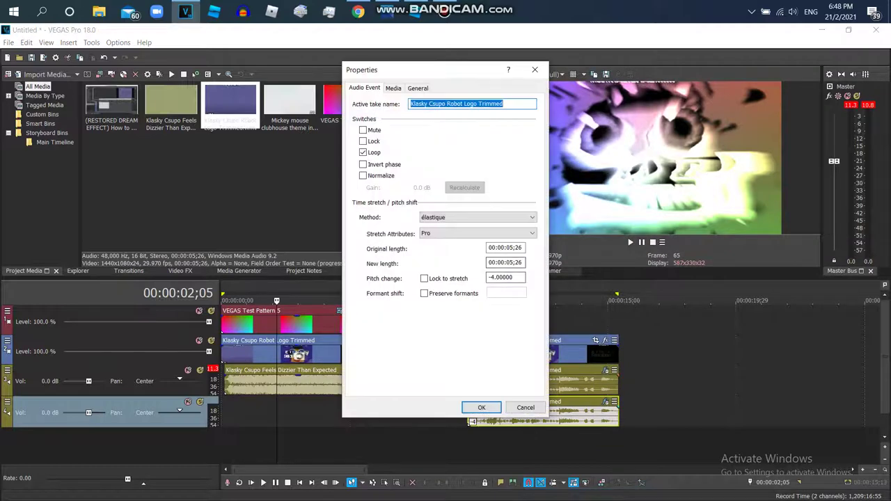
click(481, 407)
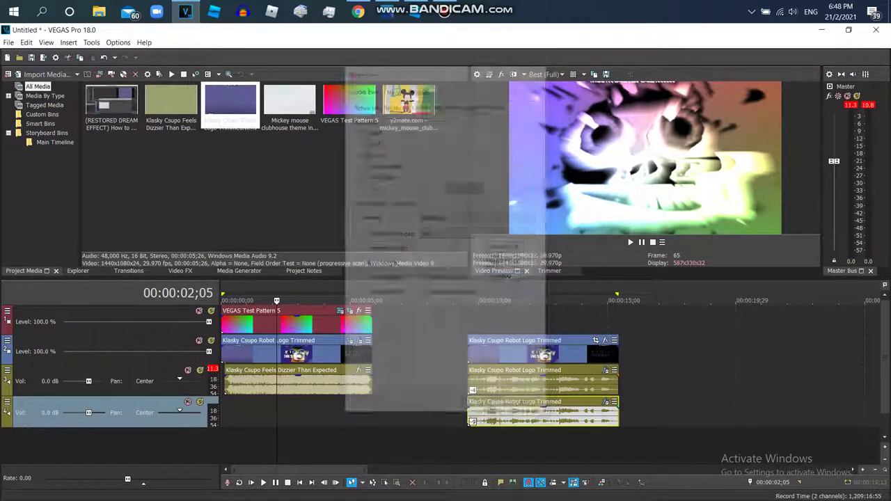
Duplicate the second audio track and set the pitch change of the new Robot Logo copy to -16.
right_click(440, 410)
click(460, 315)
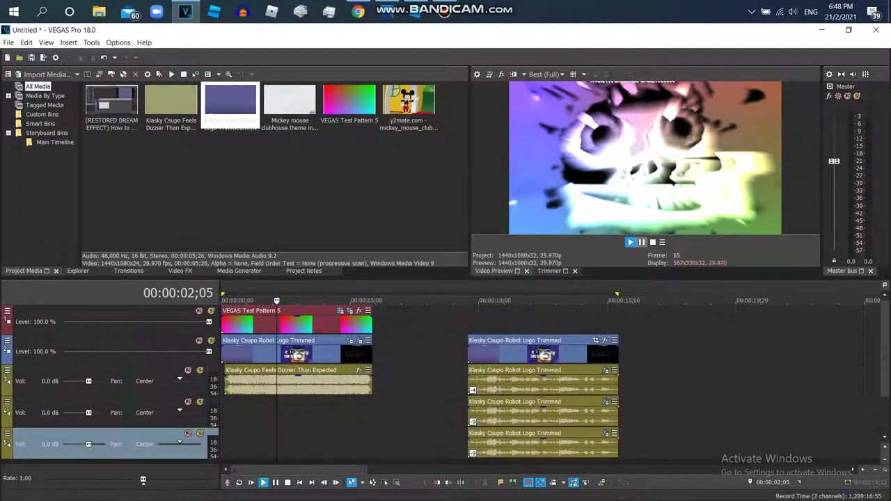
key(Return)
right_click(511, 445)
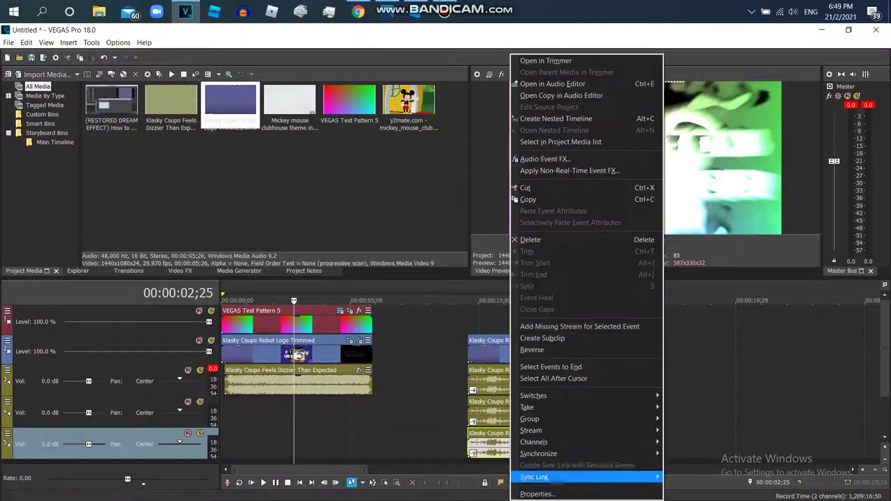
click(538, 494)
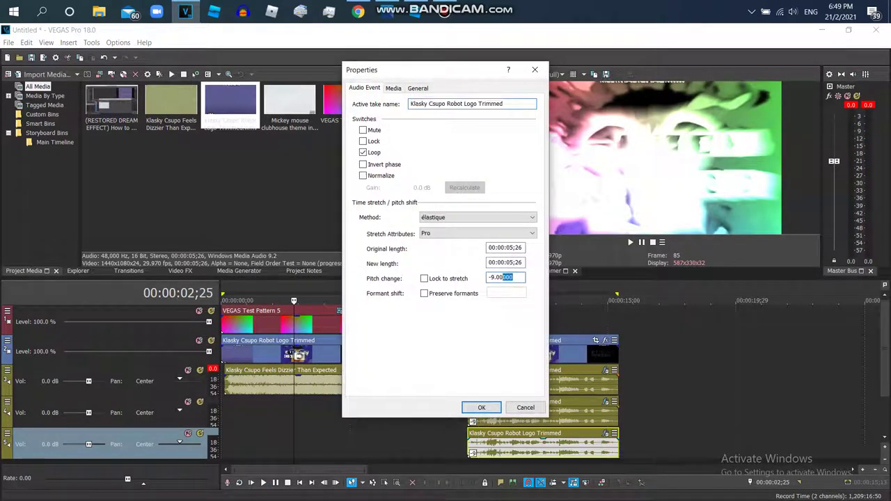
key(Return)
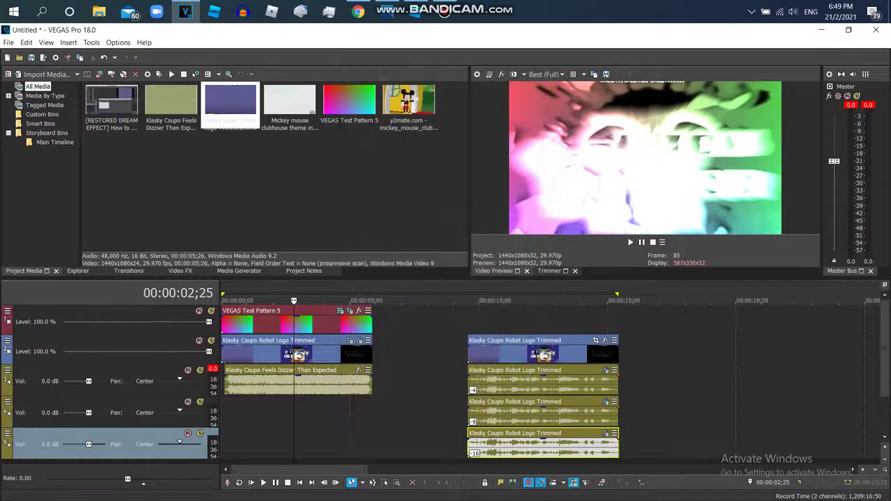
Duplicate the third audio track and set the pitch change of the new Robot Logo copy to -21.
scroll(557, 383, down, 1)
right_click(773, 416)
click(805, 322)
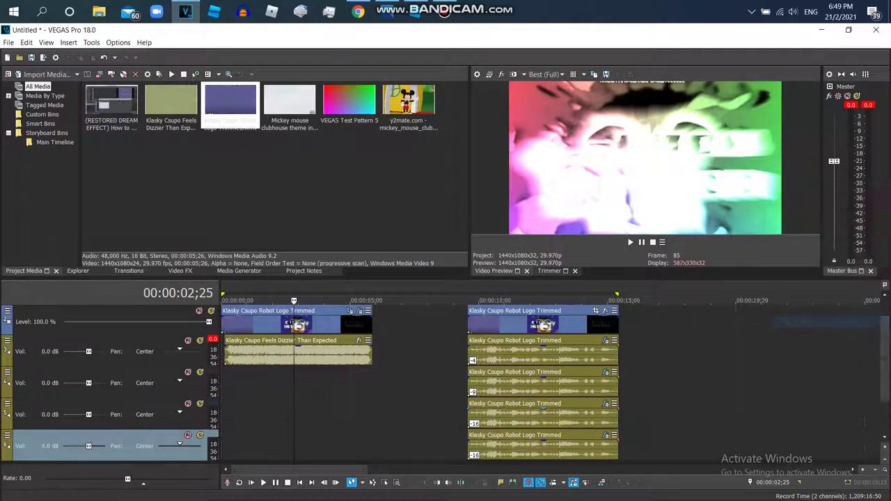
right_click(536, 446)
click(550, 493)
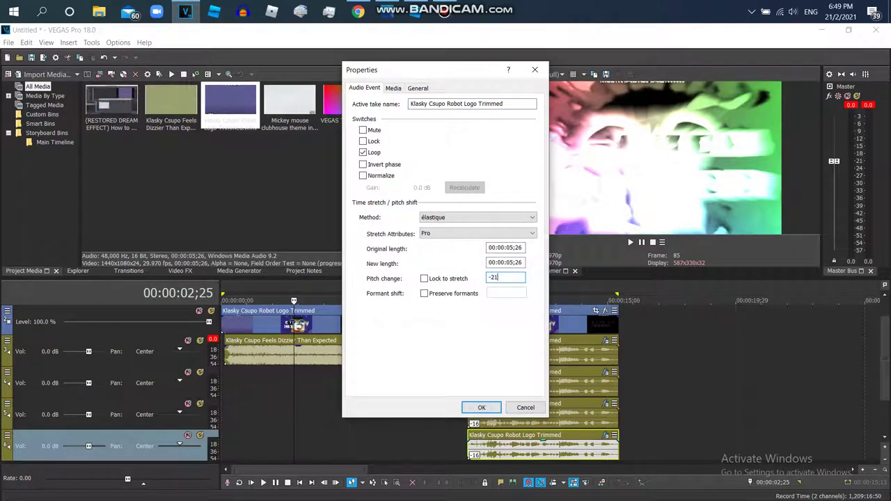
text(-21)
click(482, 407)
Duplicate the fourth audio track and set the pitch change of the new Robot Logo copy to -24.
right_click(440, 453)
click(466, 367)
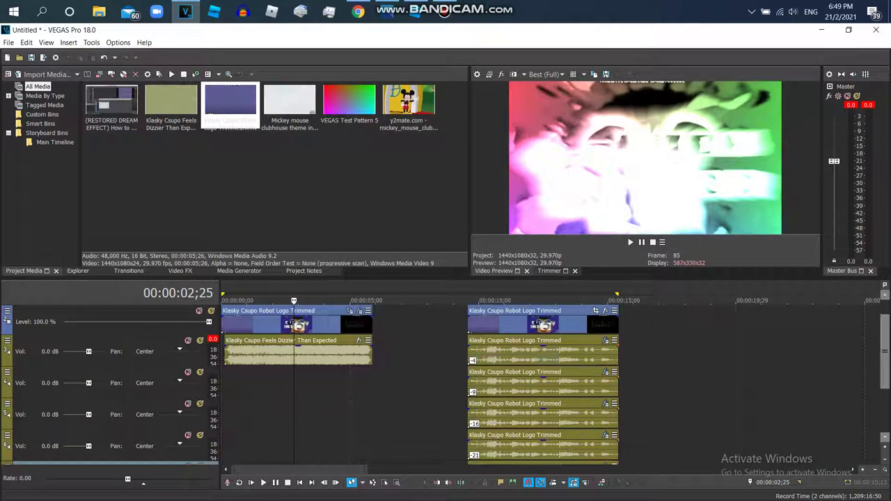
right_click(580, 445)
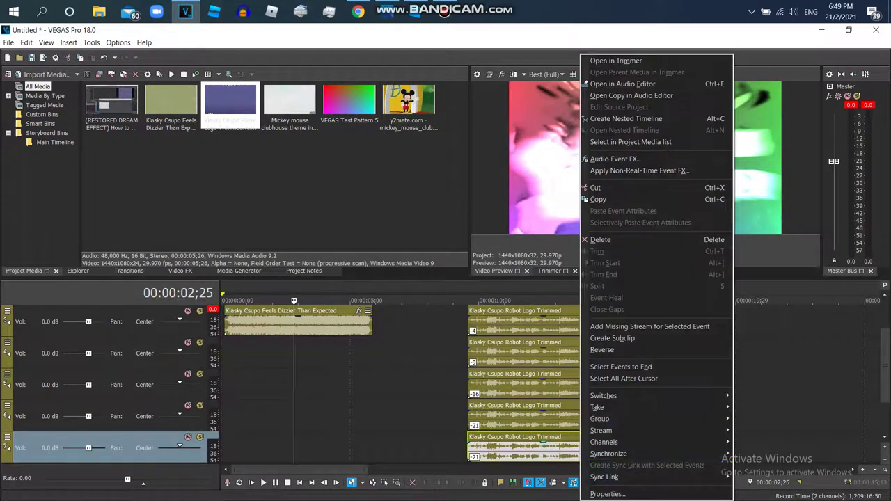
click(607, 493)
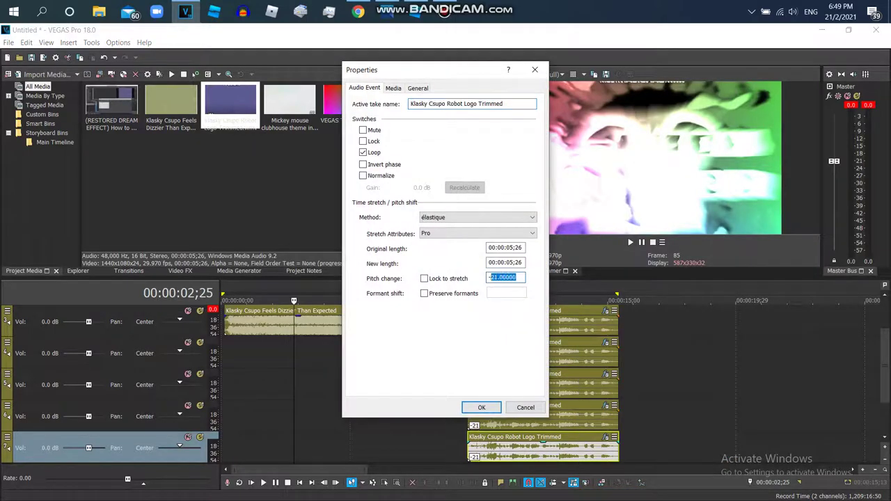
key(Return)
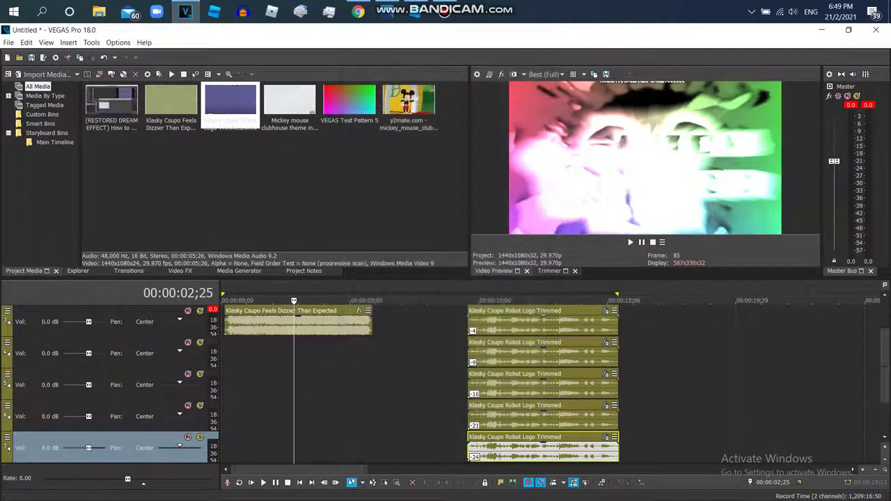
Play back the second Robot Logo clip with its layered pitch-shifted audio copies.
key(space)
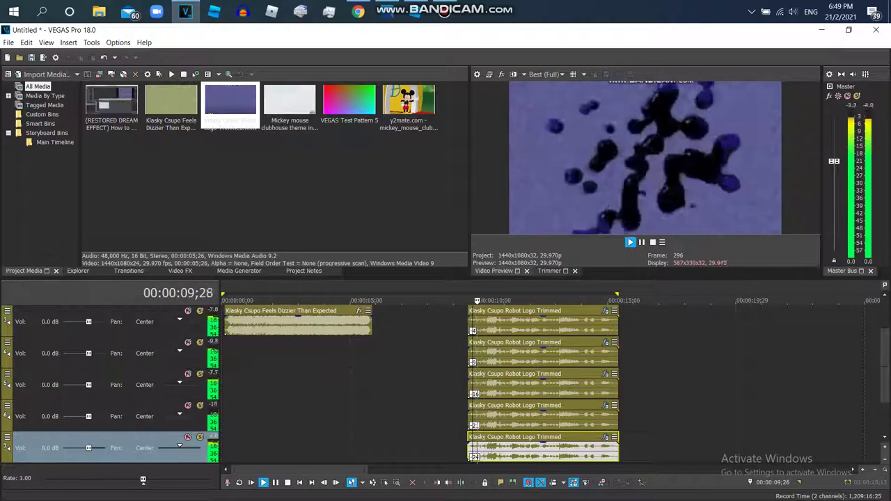
scroll(543, 383, up, 2)
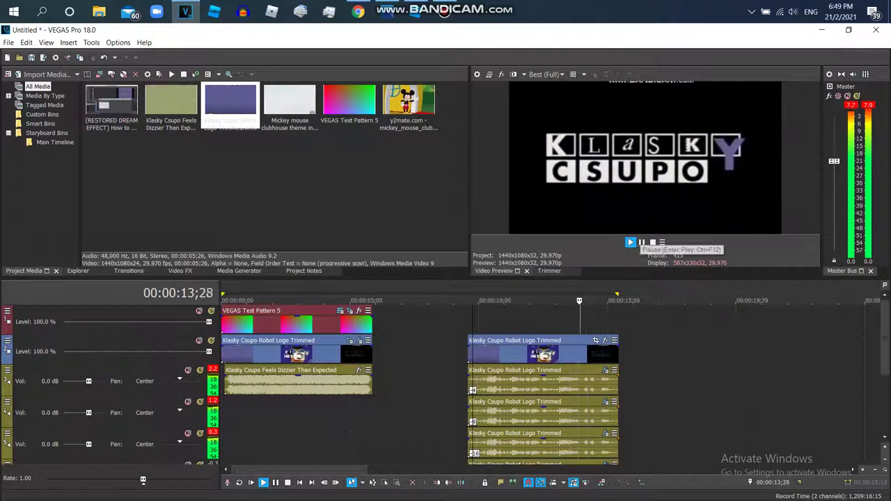
click(641, 242)
Duplicate the Robot Logo video track, isolate the second video clip on its own track, and delete that track.
right_click(653, 347)
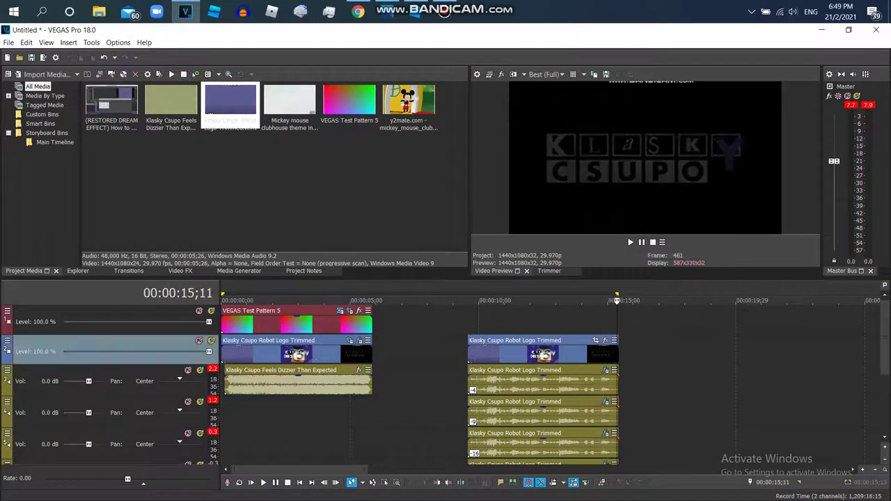
click(689, 230)
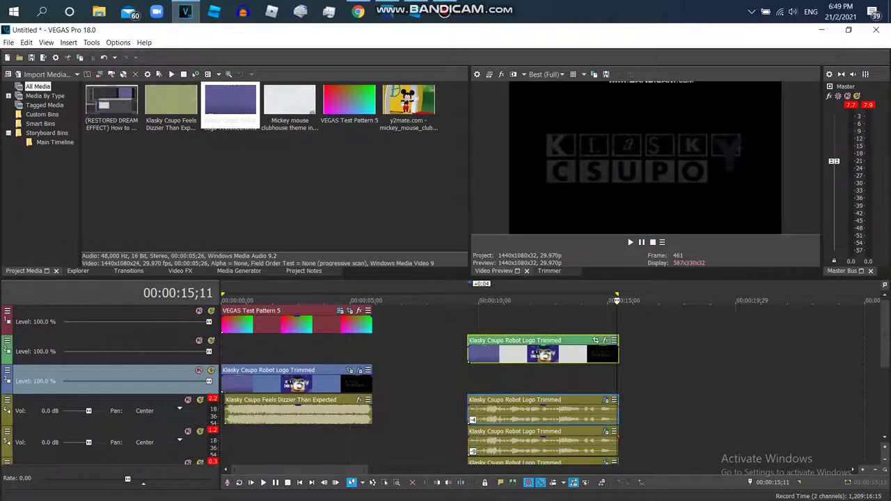
right_click(460, 343)
click(487, 247)
Delete the Klasky Csupo Feels Dizzier Than Expected audio clip from the first audio track.
click(338, 381)
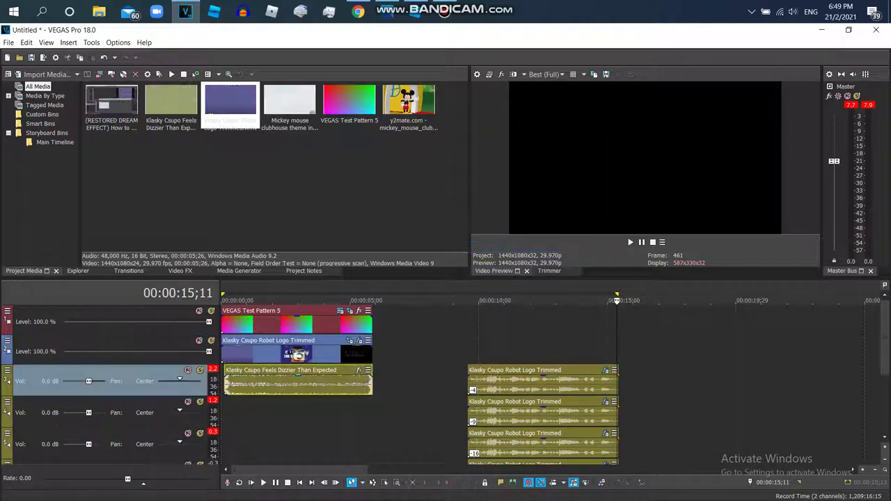
right_click(338, 381)
click(369, 241)
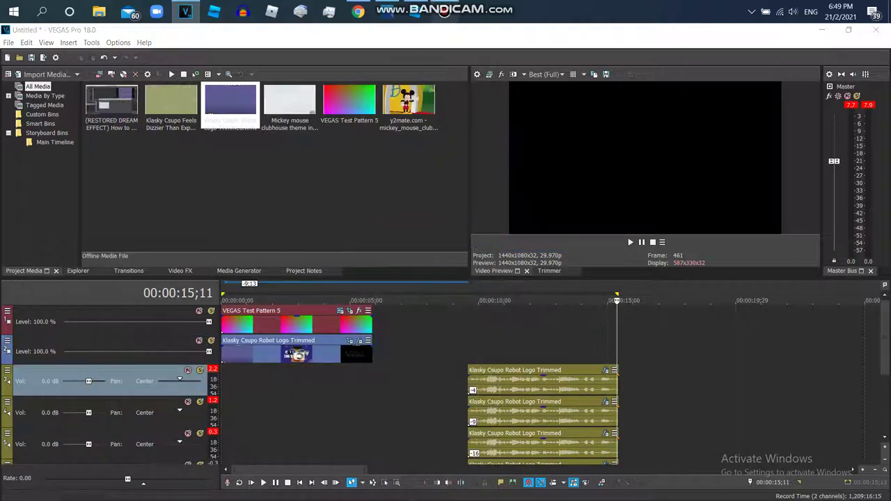